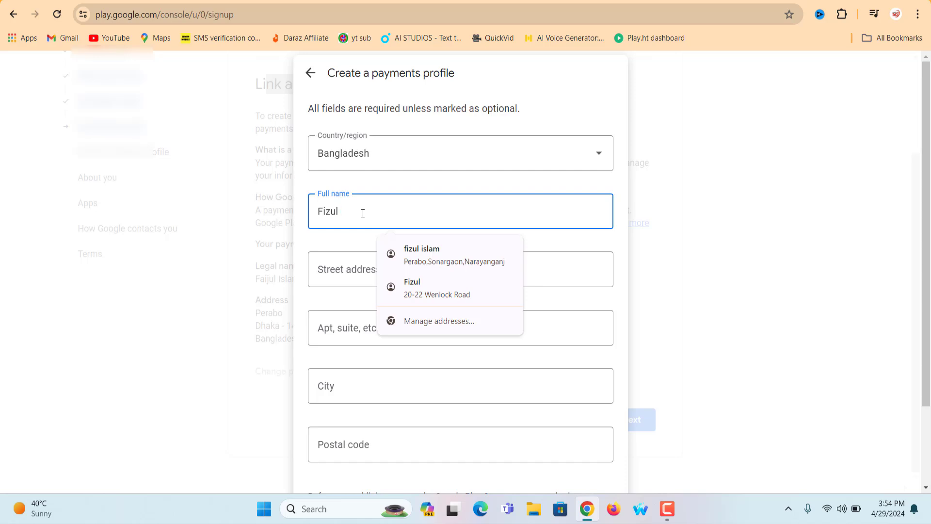
- Autofill the Bangladesh address, save the payments profile, and update Chrome's saved address
type("Islam")
key("Down")
key("Return")
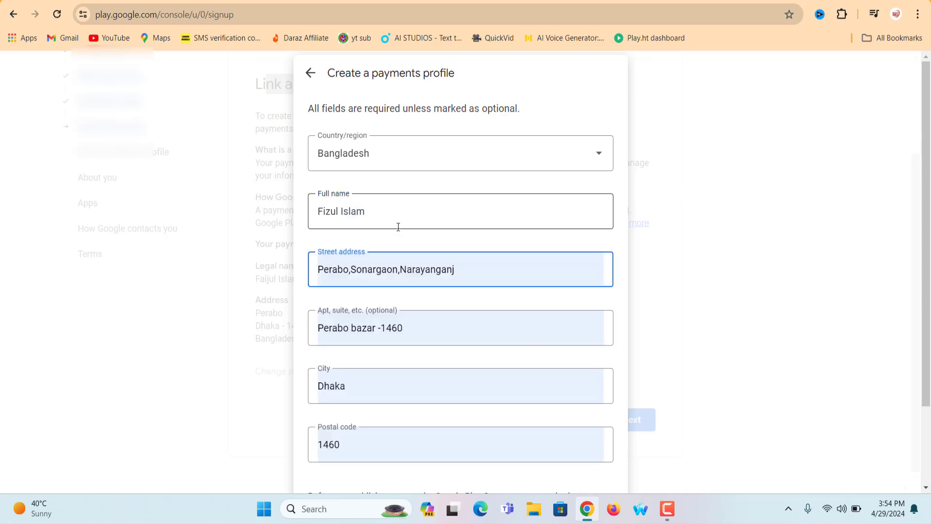
scroll(407, 214, "down", 1)
scroll(416, 202, "down", 2)
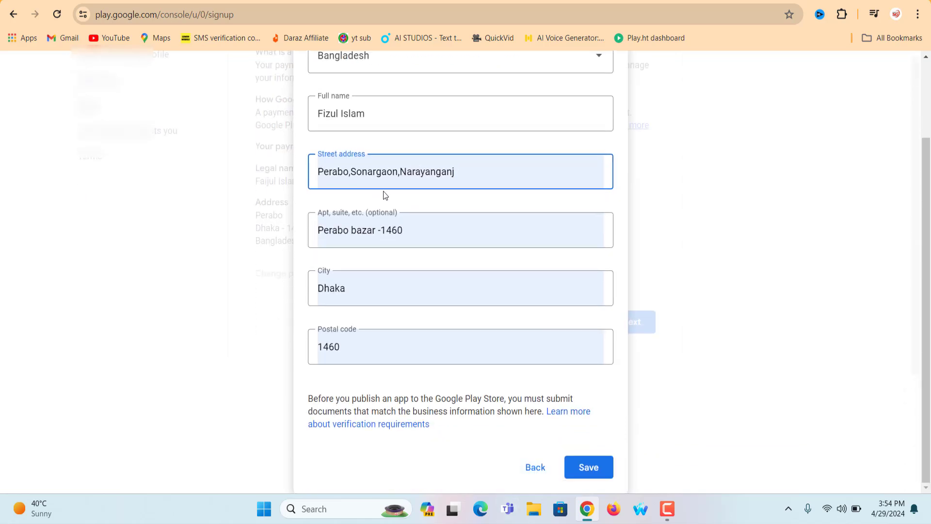
left_click(579, 469)
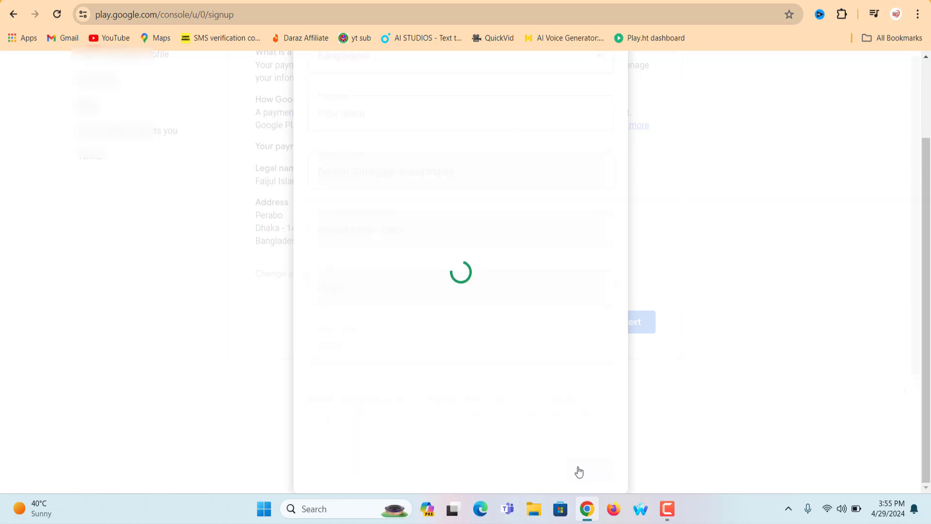
left_click(702, 141)
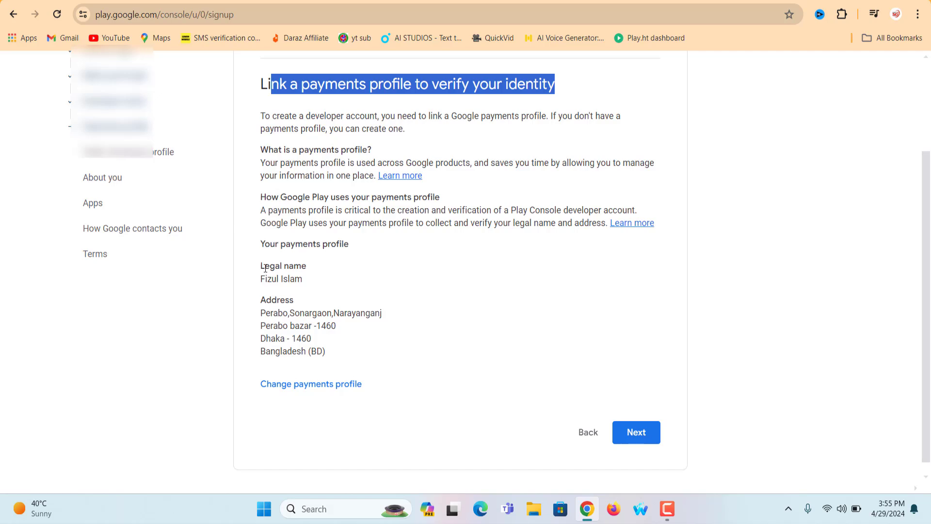
left_click_drag(265, 268, 366, 349)
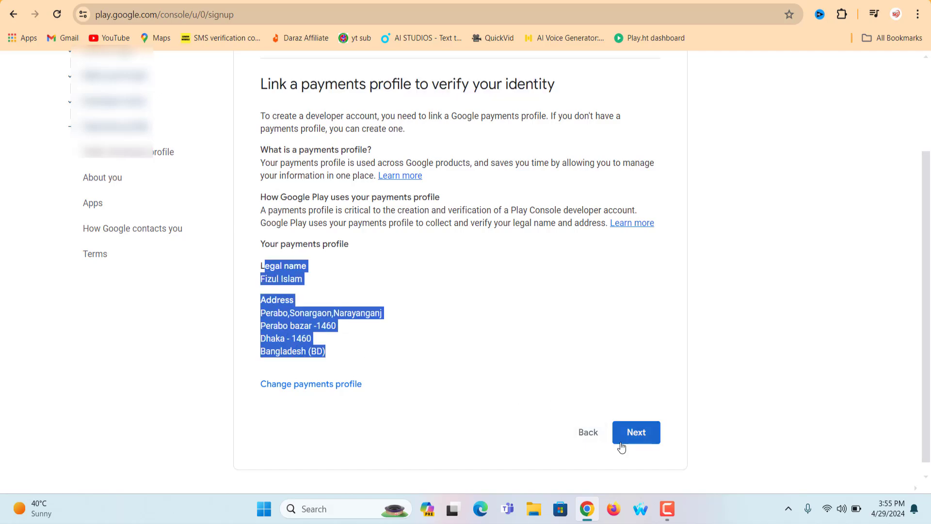
- On the public developer profile step, enter the developer email and send it a verification code
left_click(635, 435)
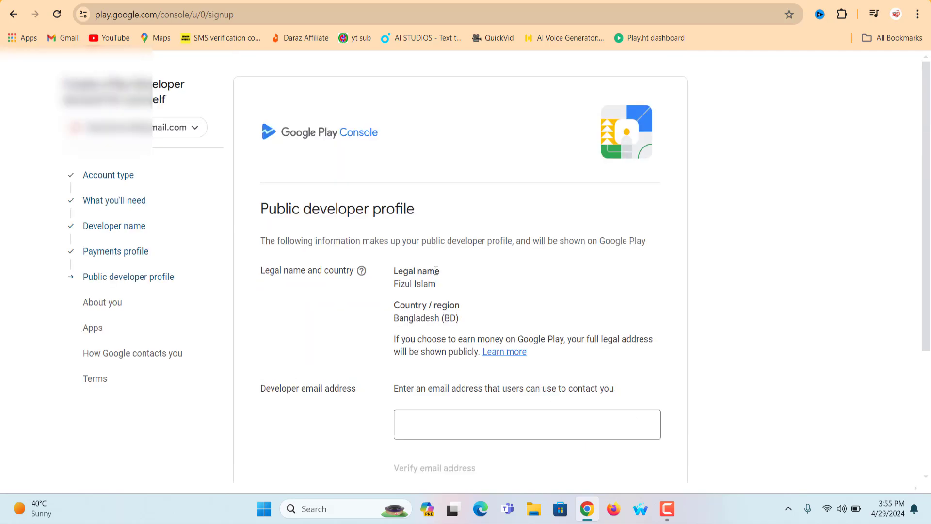
left_click_drag(260, 388, 363, 405)
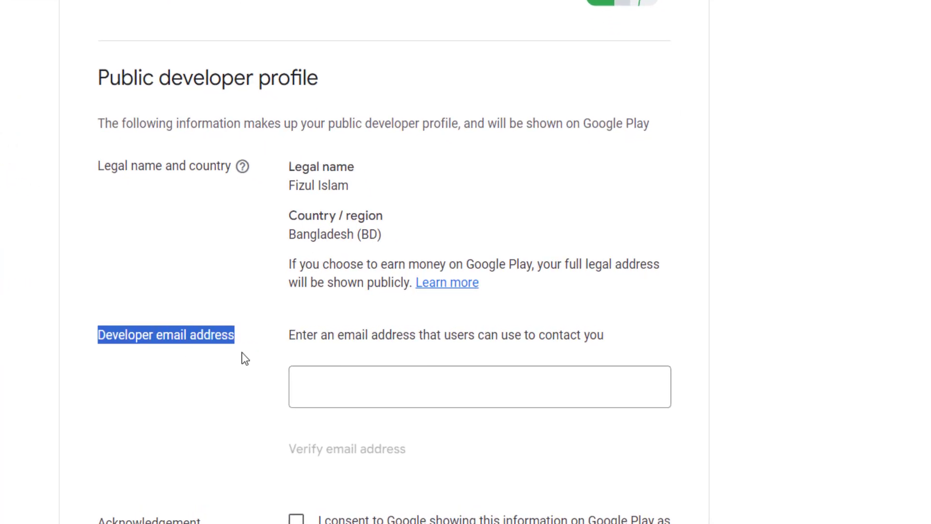
left_click(351, 394)
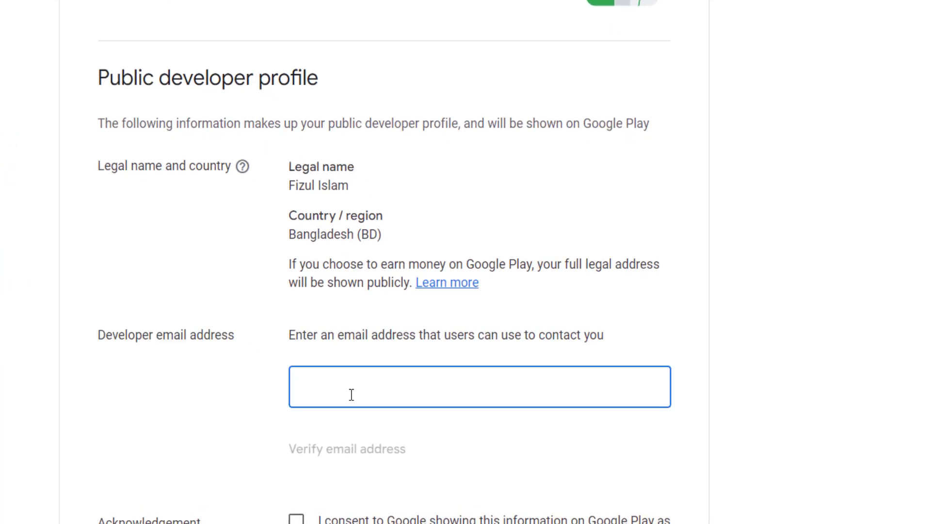
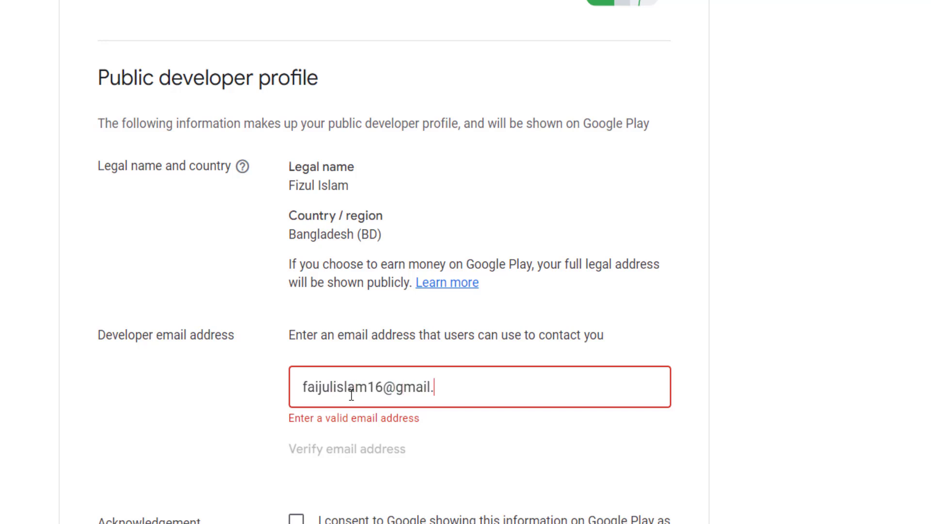
scroll(337, 382, "down", 2)
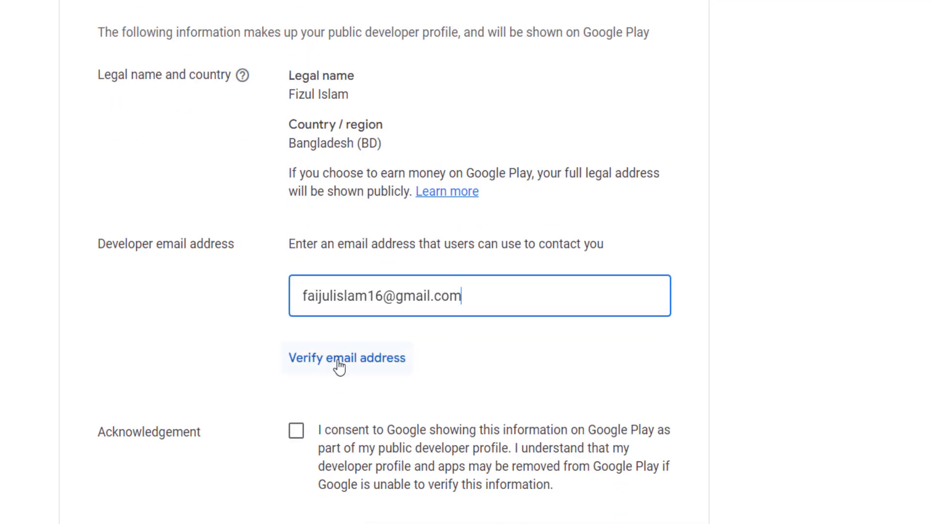
left_click(338, 361)
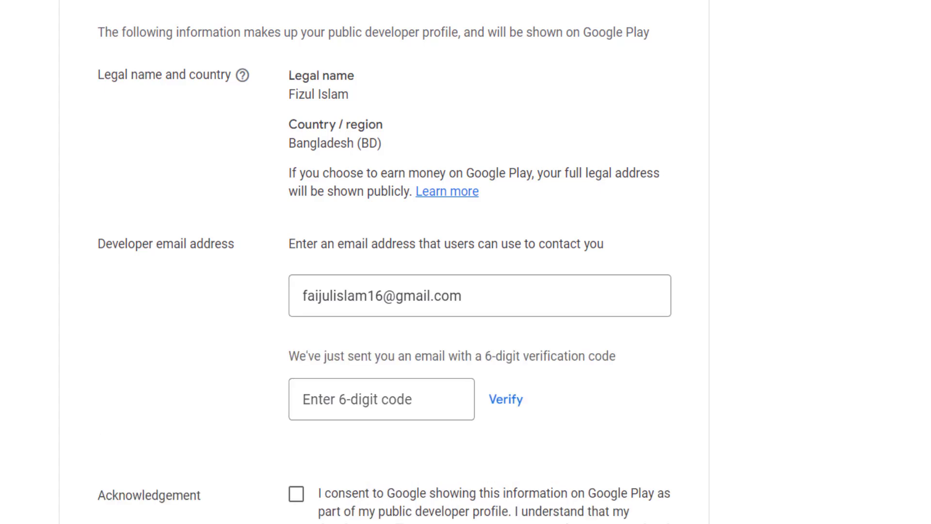
key("ctrl+t")
- In Gmail, copy the code from the Play Console verification email and return to Play Console
type("gma")
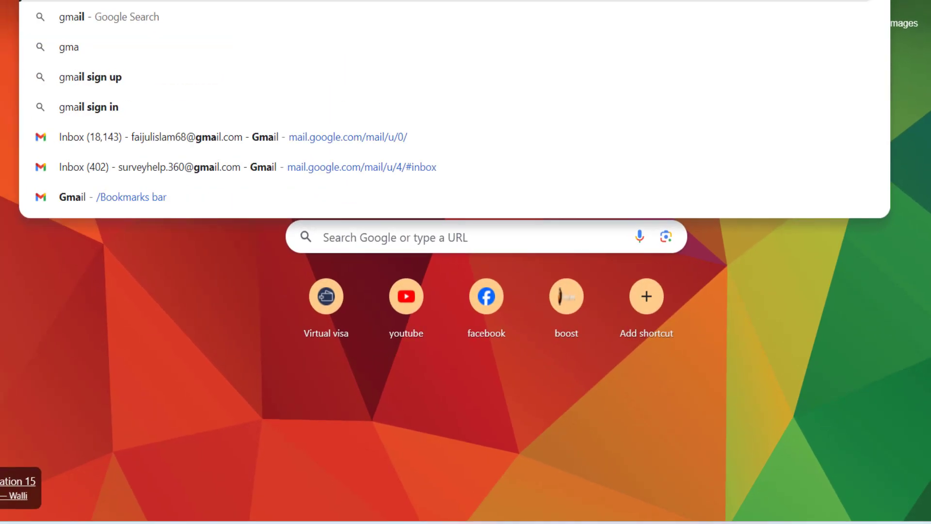
key("Return")
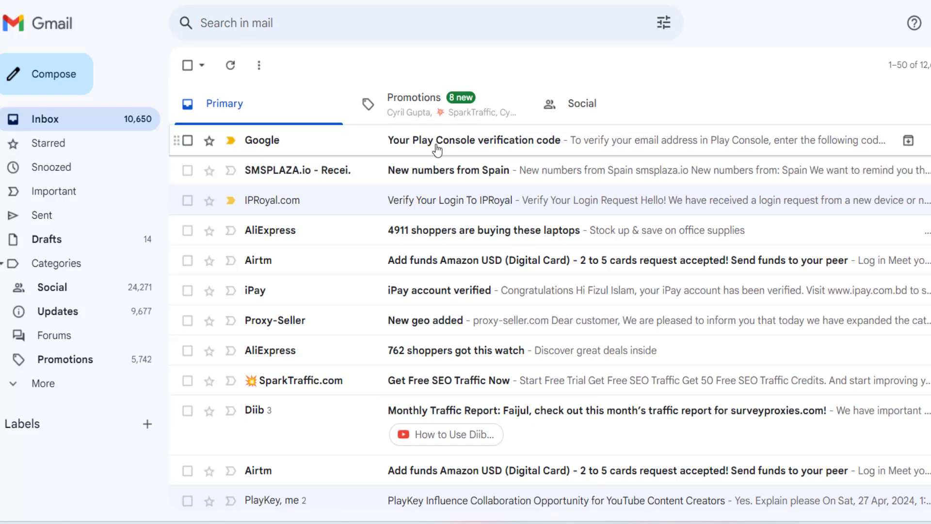
left_click(437, 150)
double_click(224, 215)
right_click(227, 219)
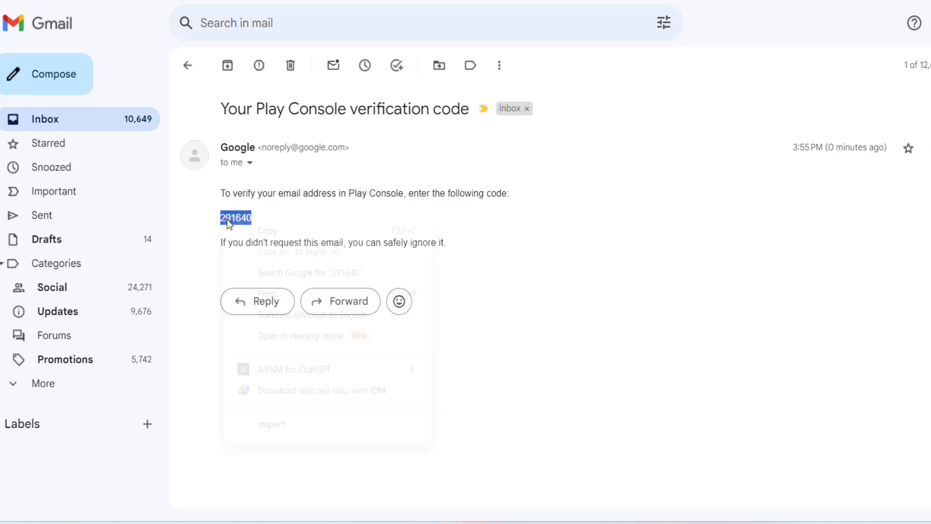
left_click(240, 231)
key("ctrl+Tab")
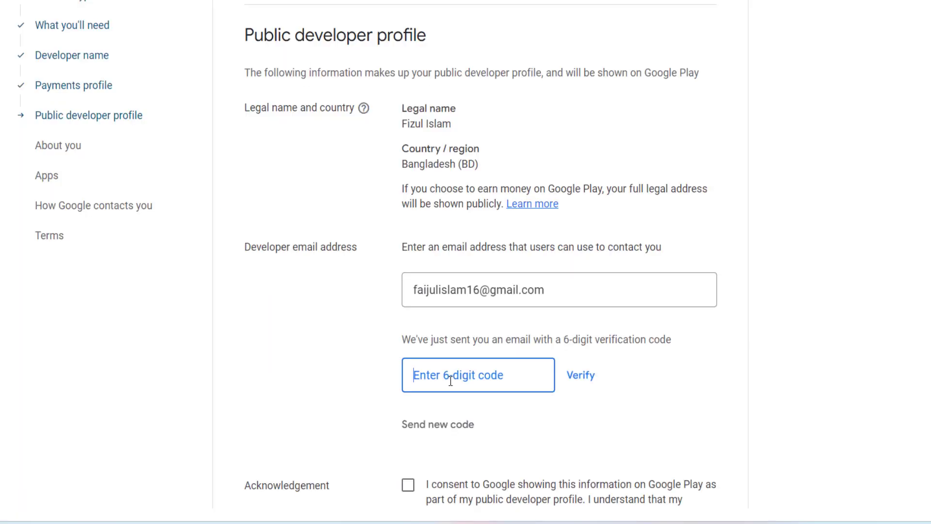
- Verify the developer email with the pasted code, acknowledge public display consent, and continue
key("ctrl+v")
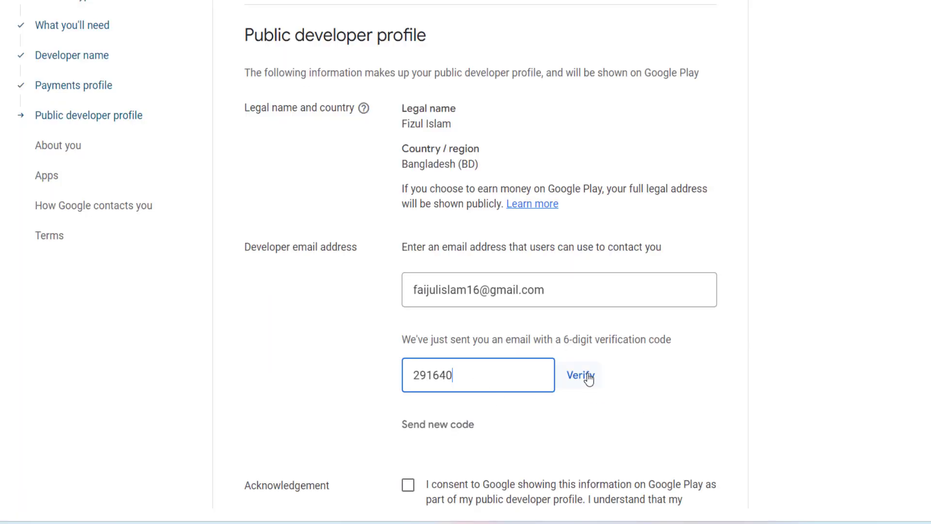
left_click(587, 381)
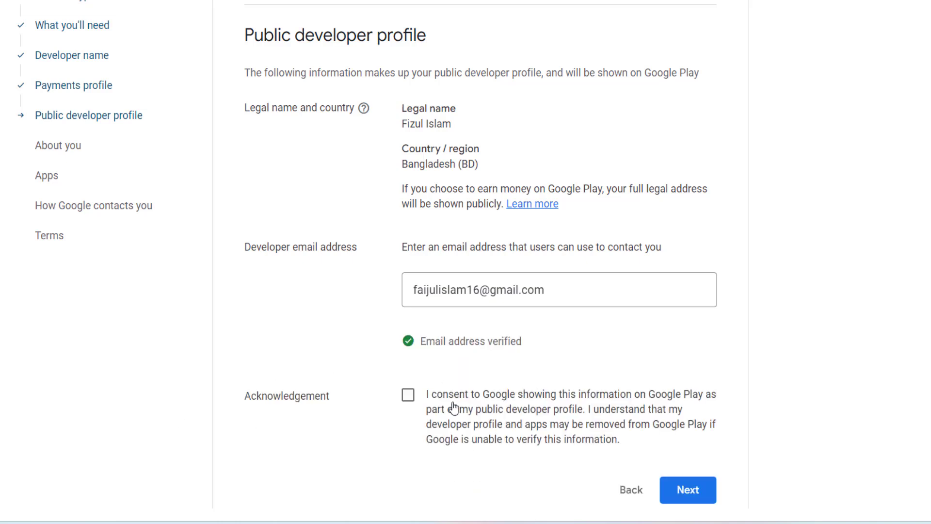
left_click(408, 396)
left_click(699, 492)
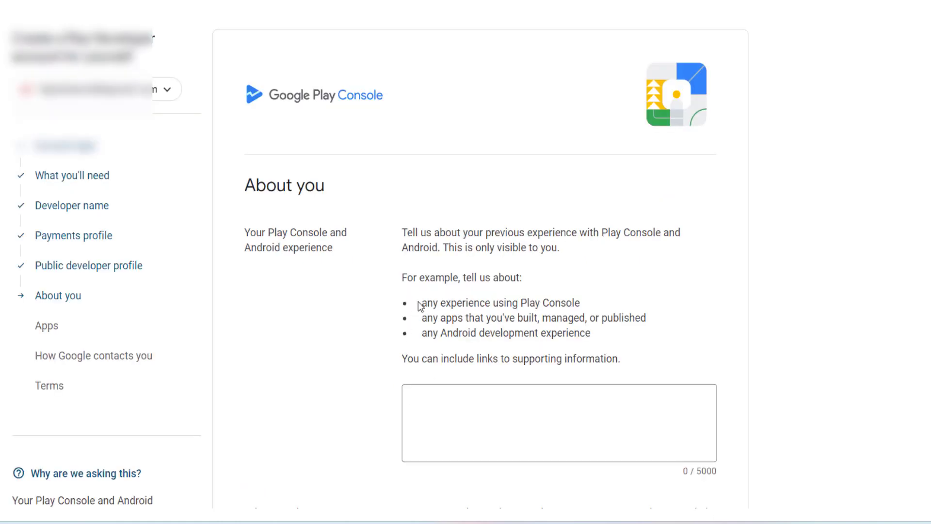
- Describe Play Console experience as 'yes i have experience . I made some android apps'
left_click_drag(421, 307, 531, 303)
key("Tab")
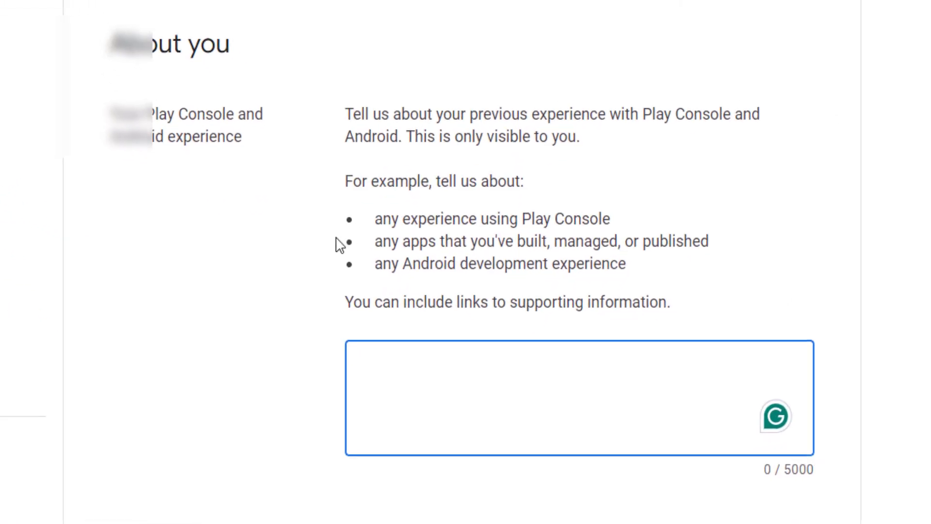
left_click_drag(348, 180, 661, 305)
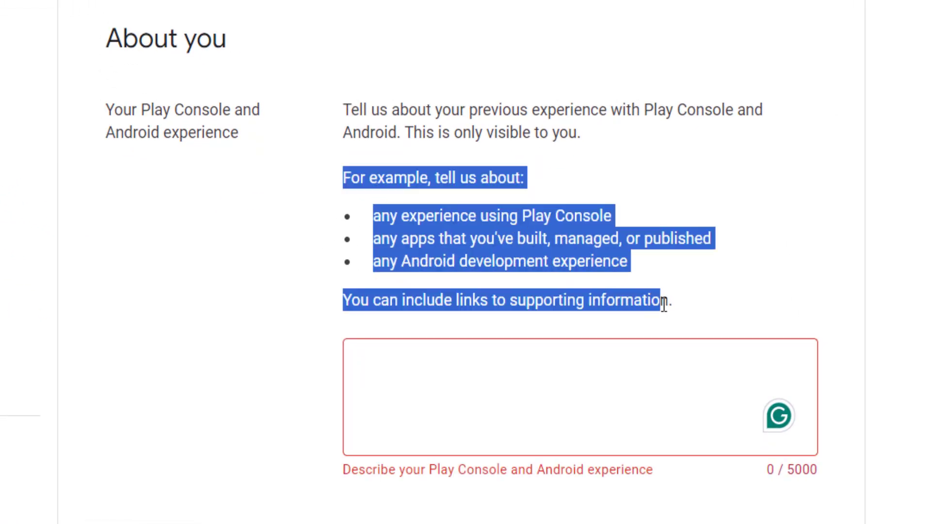
left_click(449, 395)
type("yes i ha")
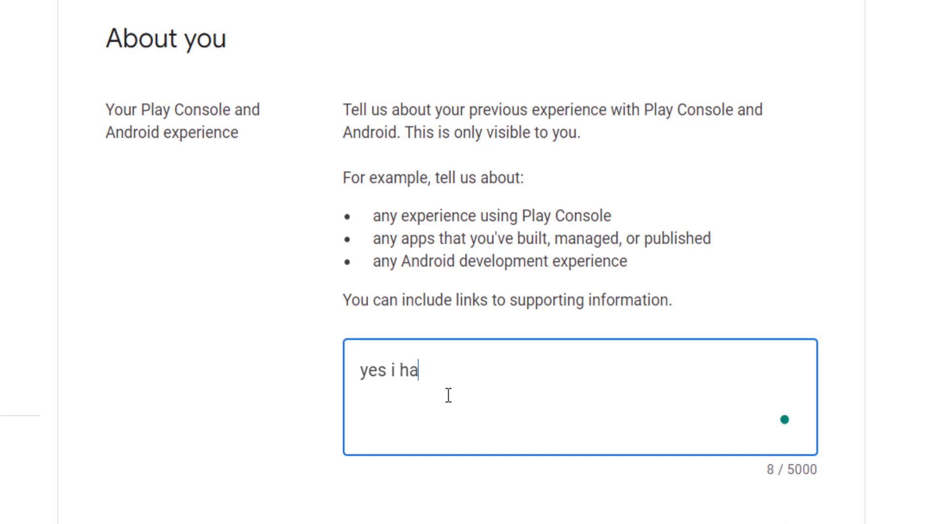
type("ve experia")
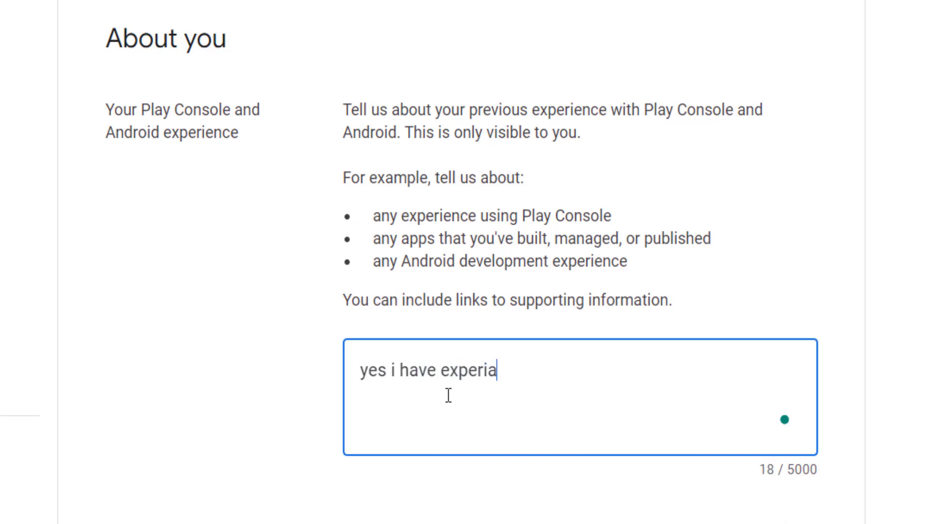
key("BackSpace")
type("enc")
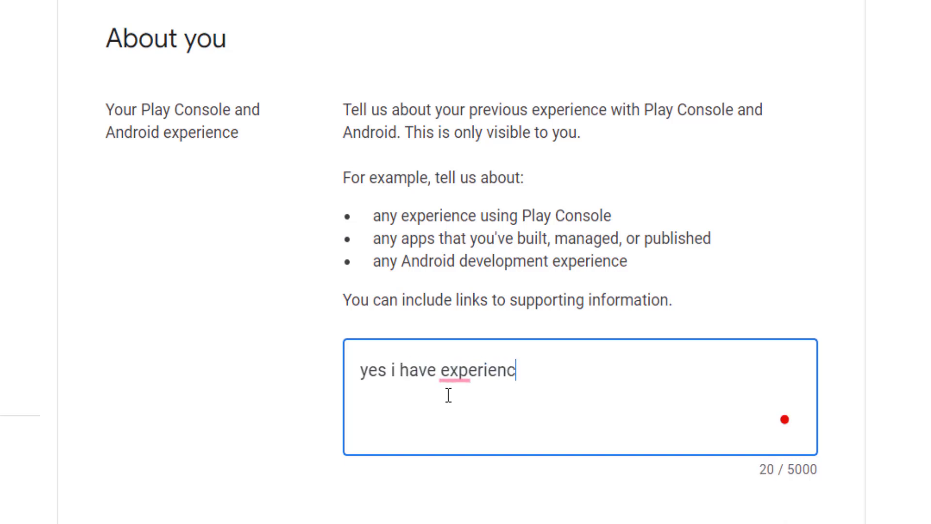
type("e . I made so")
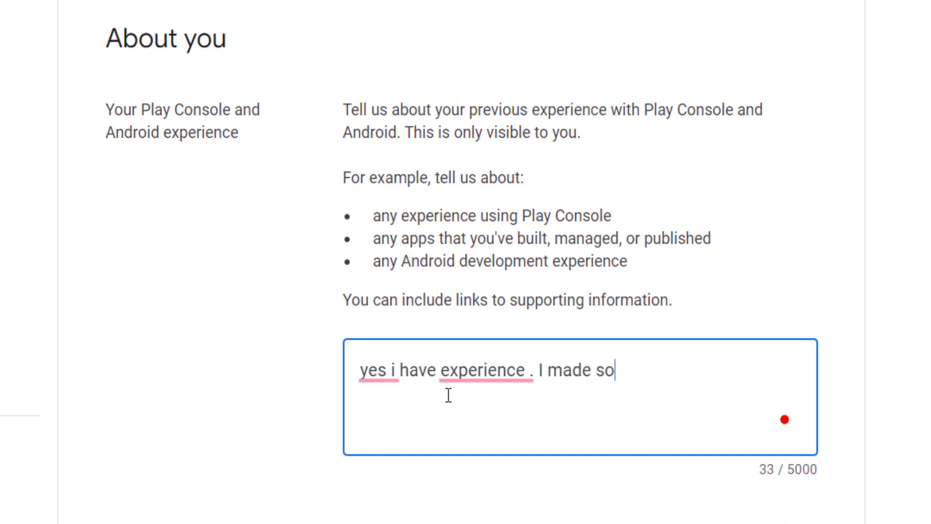
type("me and")
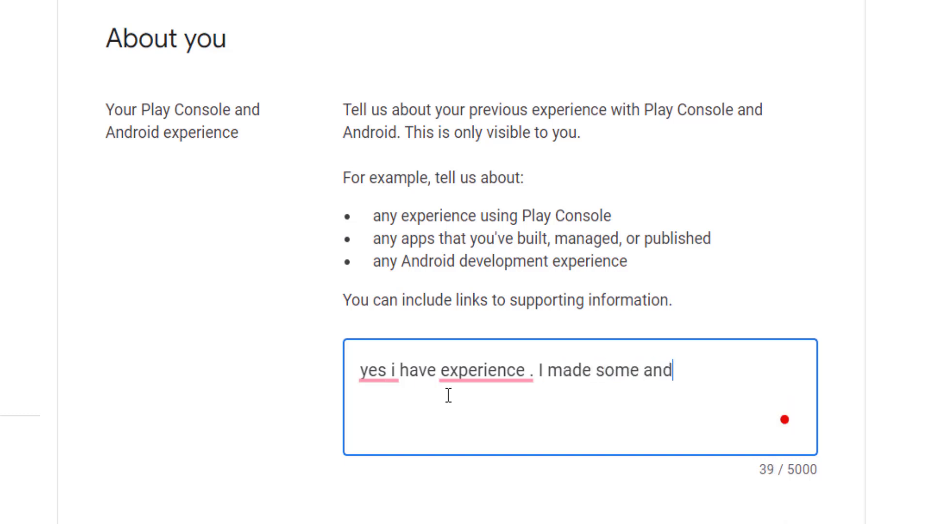
type("roid app")
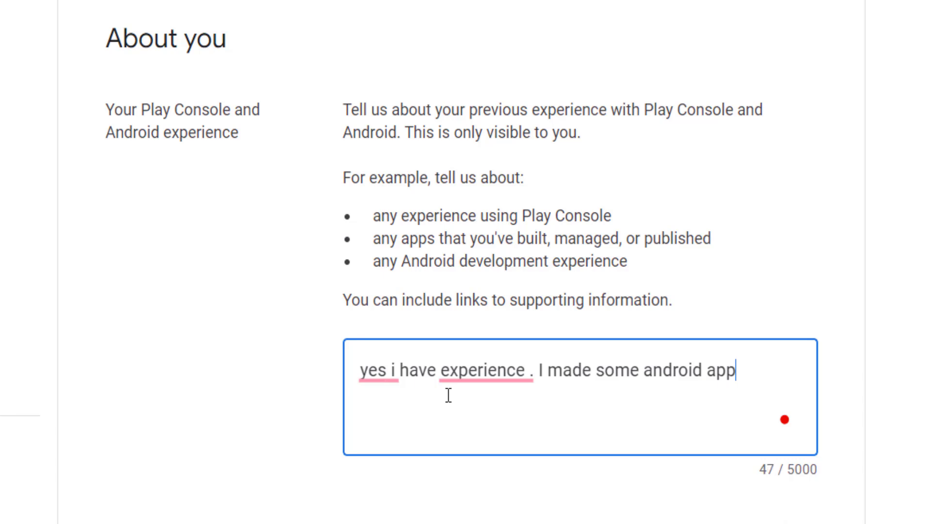
type("s")
left_click(856, 305)
- Answer No to using other Google accounts
scroll(863, 312, "down", 5)
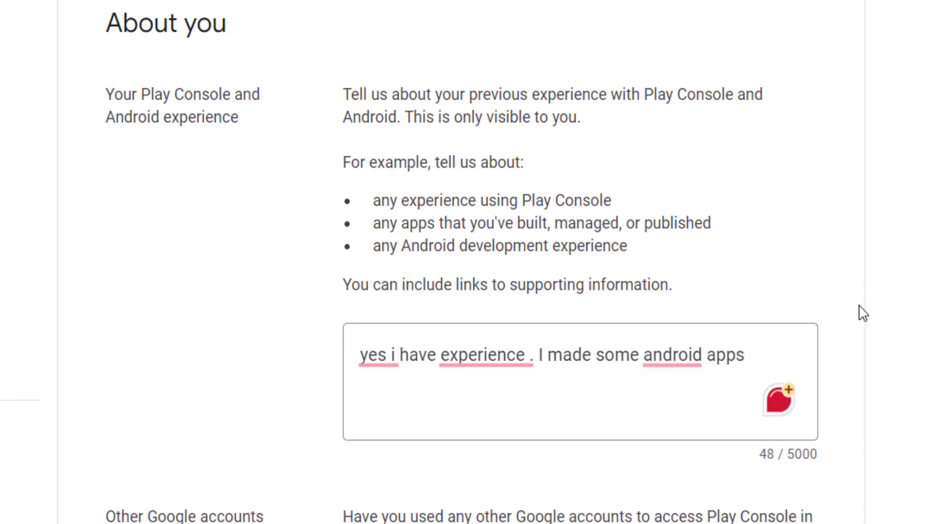
scroll(665, 457, "down", 5)
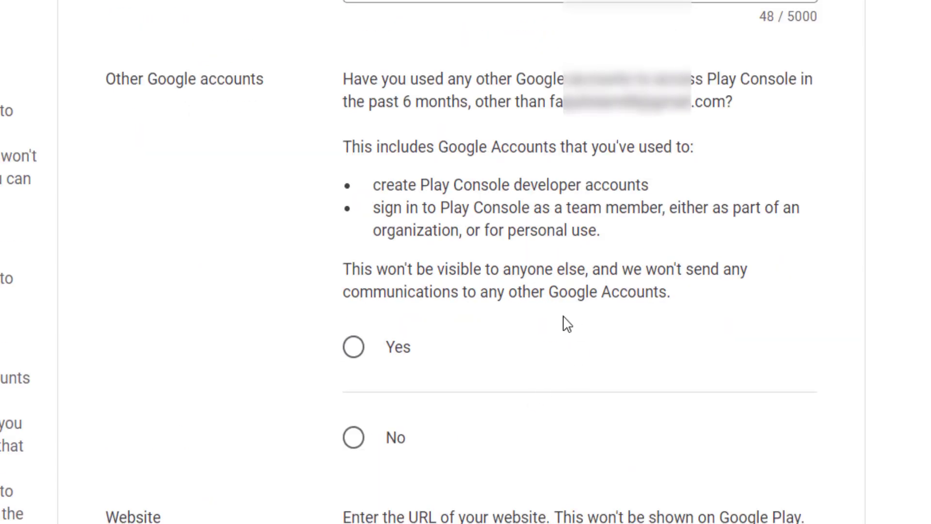
left_click_drag(406, 79, 683, 106)
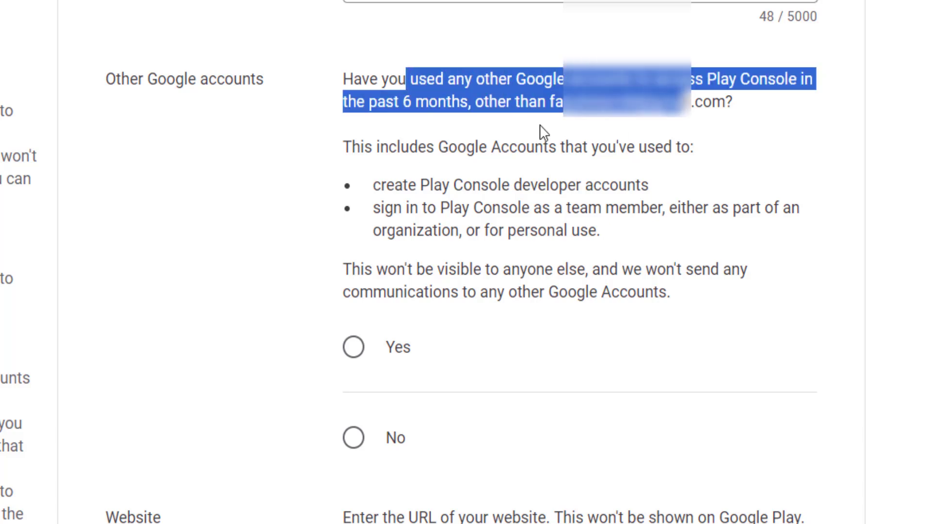
scroll(355, 368, "down", 5)
left_click(353, 211)
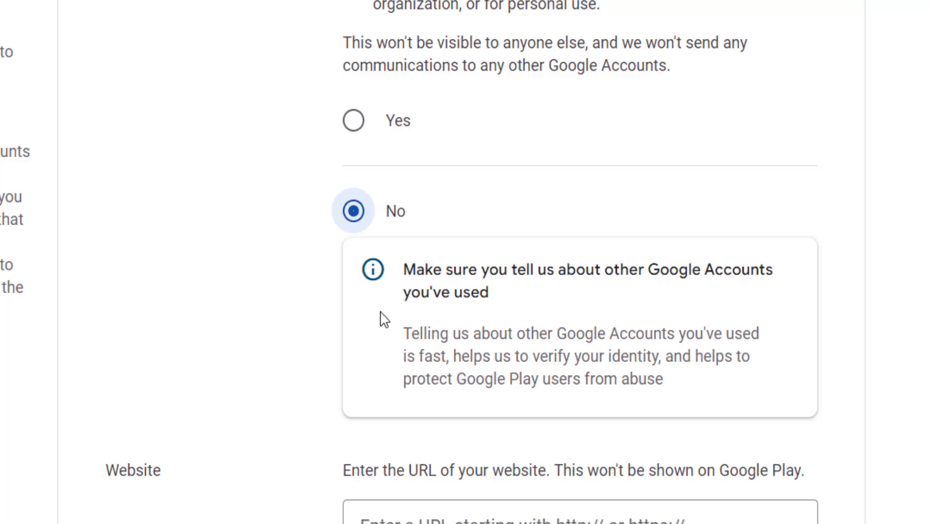
- Declare 'I don't have a website' and submit the About you details
scroll(384, 320, "down", 6)
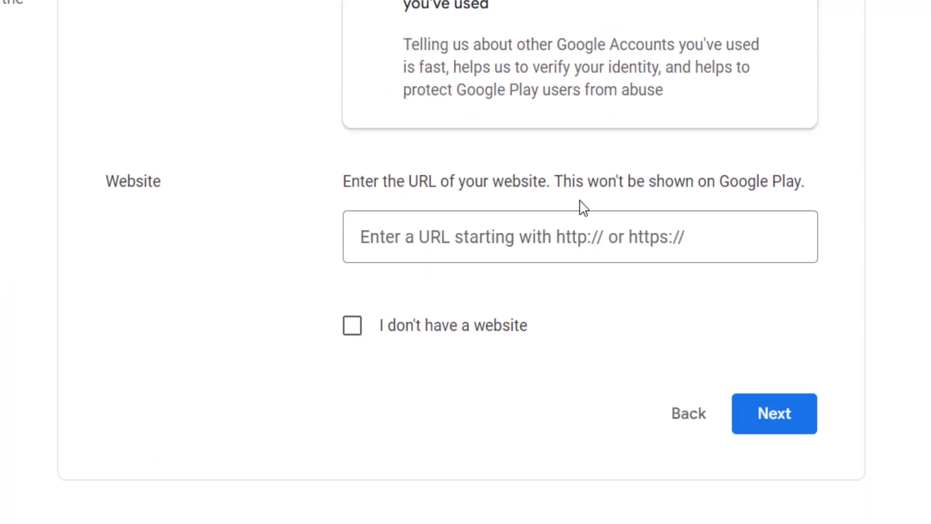
left_click_drag(361, 181, 752, 174)
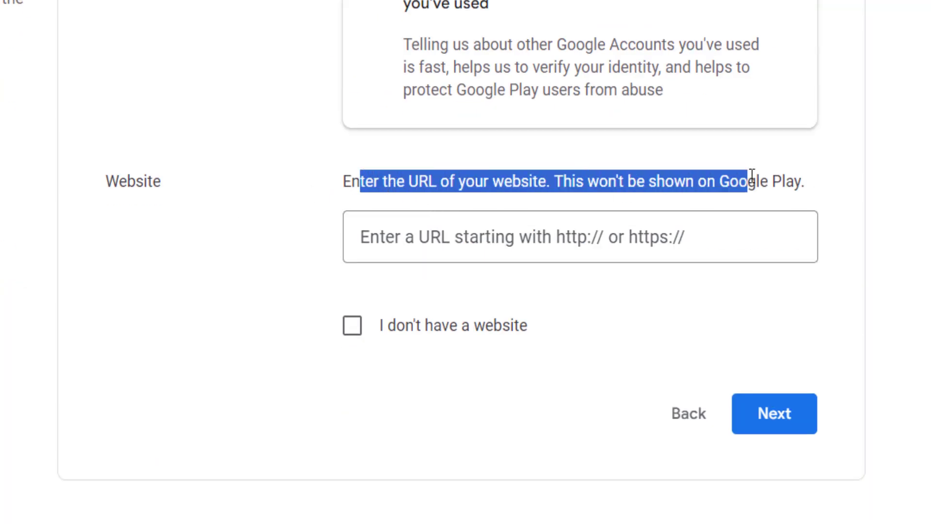
left_click(701, 237)
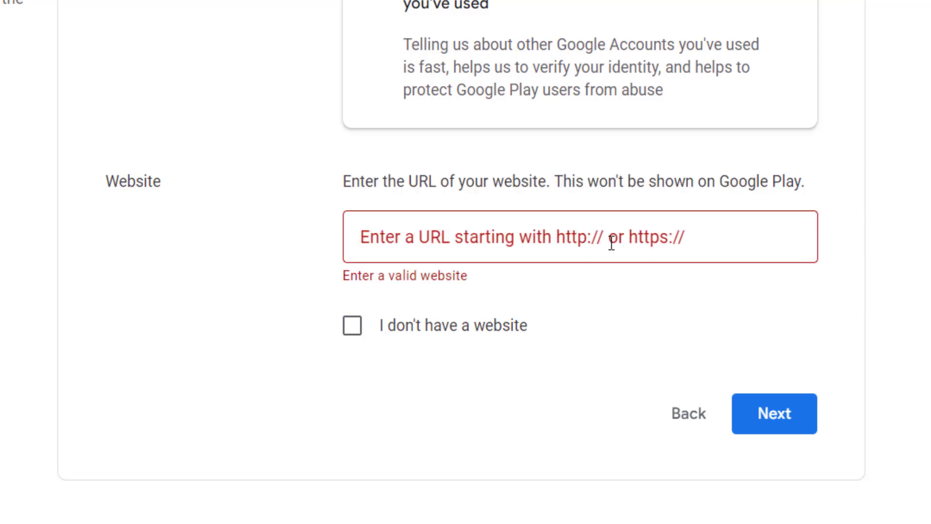
left_click(354, 340)
scroll(628, 316, "down", 2)
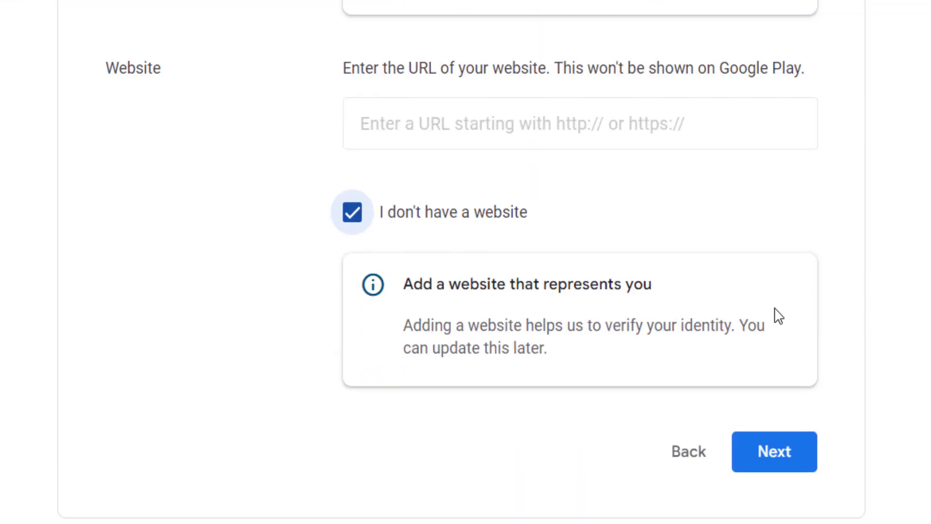
left_click(787, 464)
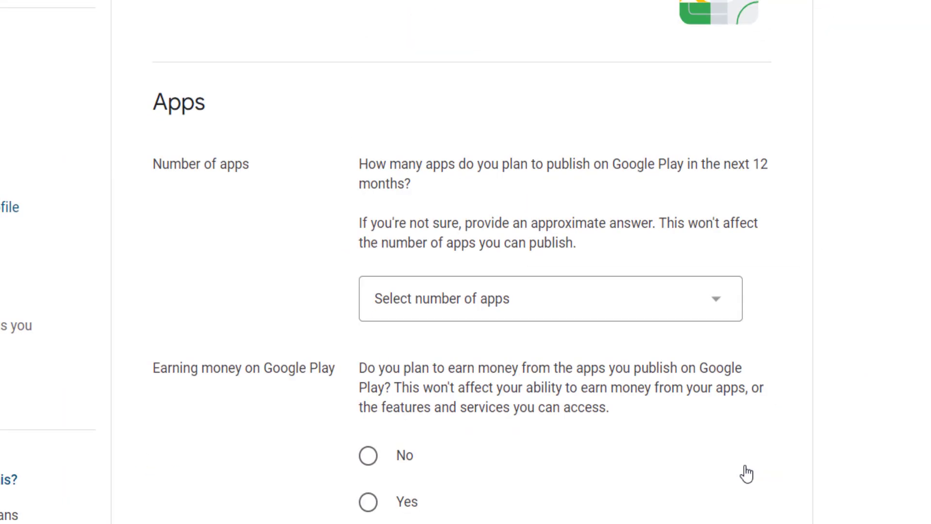
- Set the number of planned apps to 2 - 5
scroll(441, 395, "down", 4)
scroll(439, 383, "up", 2)
left_click_drag(381, 63, 695, 171)
left_click(642, 199)
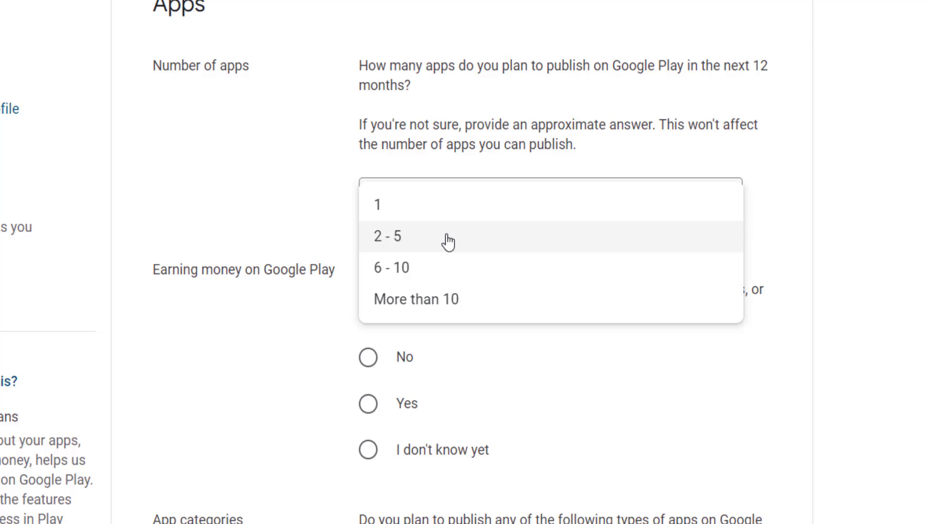
left_click(447, 241)
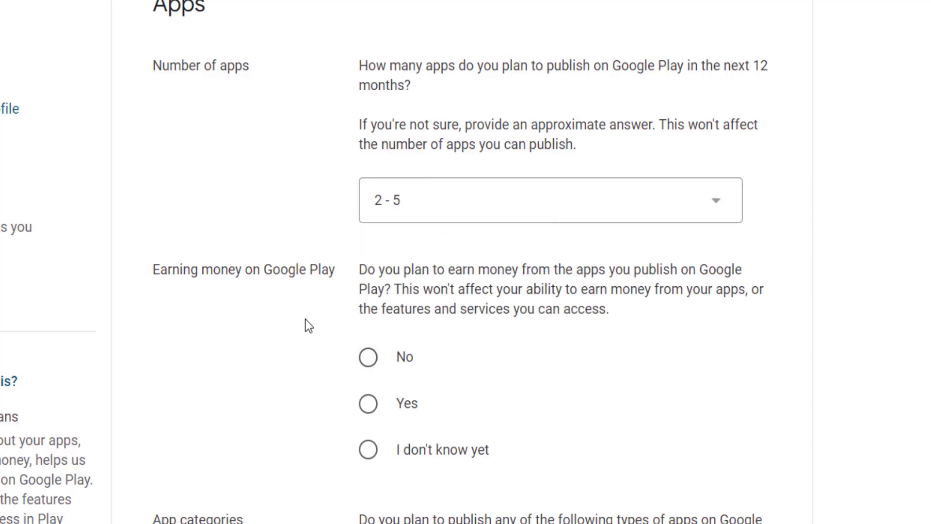
- Answer the earning-money question with I don't know yet
left_click_drag(179, 270, 319, 262)
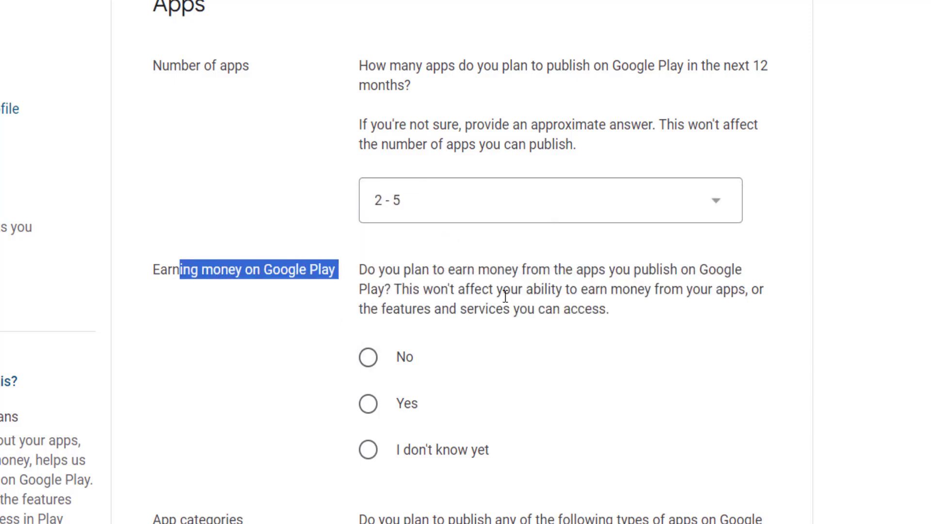
scroll(506, 296, "down", 2)
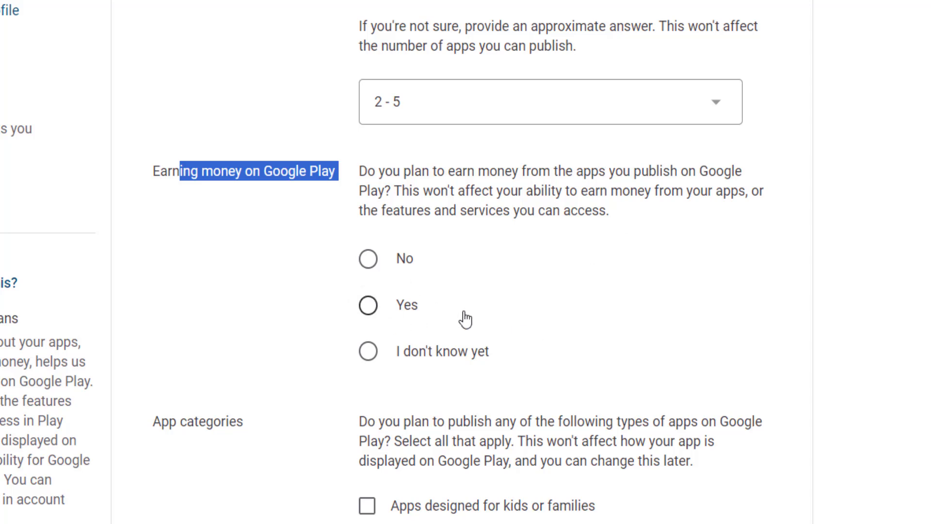
left_click(370, 306)
scroll(320, 307, "down", 4)
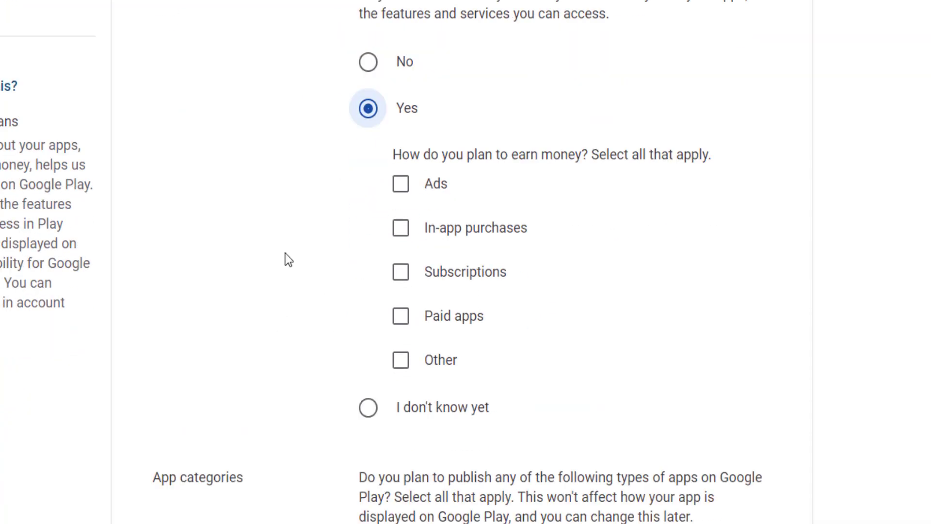
left_click(368, 407)
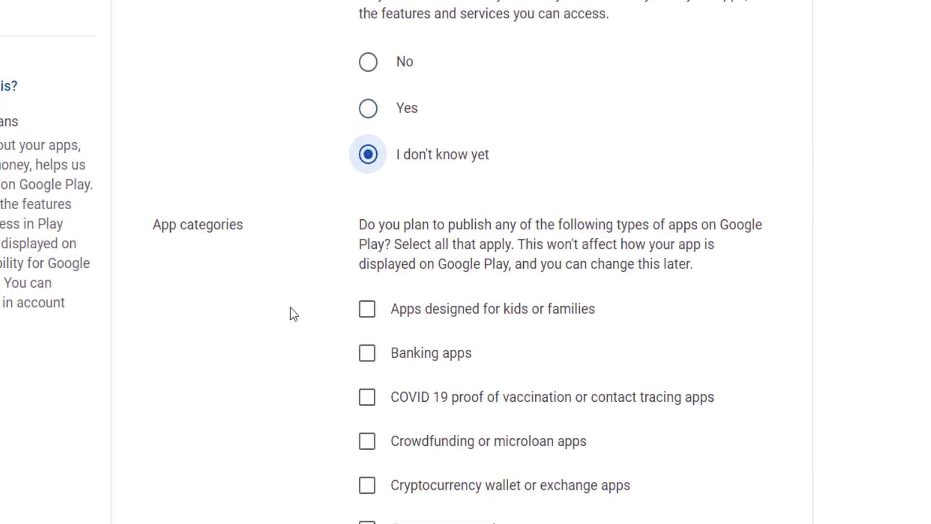
- Mark None of the above for app categories and continue to the contact step
scroll(290, 307, "down", 4)
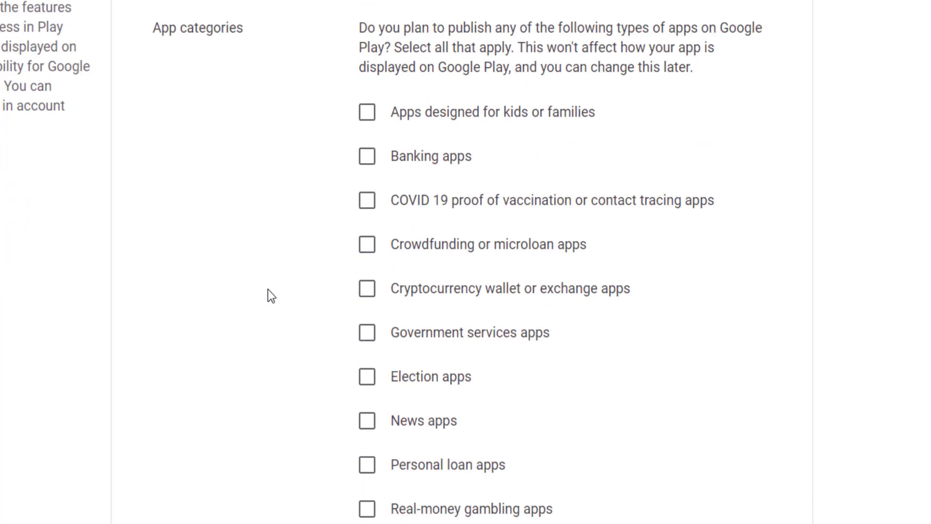
scroll(268, 294, "down", 6)
left_click(366, 355)
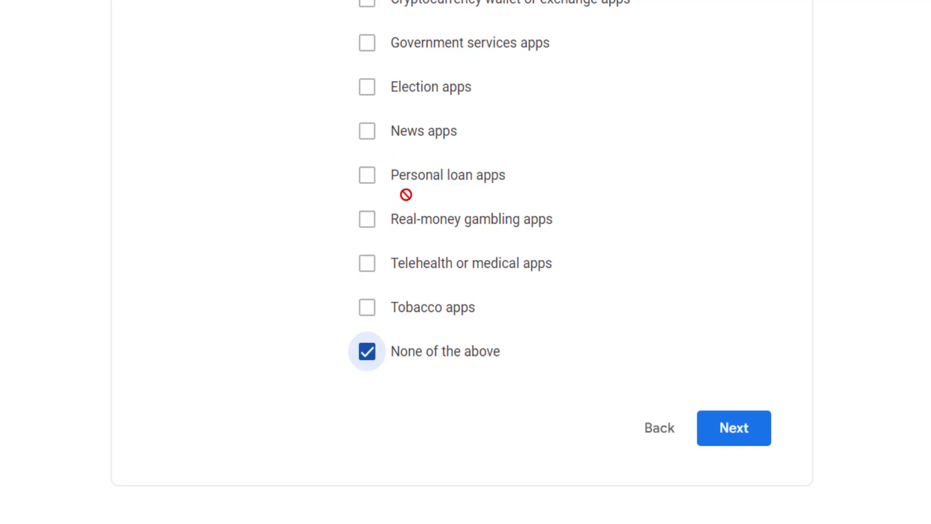
scroll(405, 193, "up", 2)
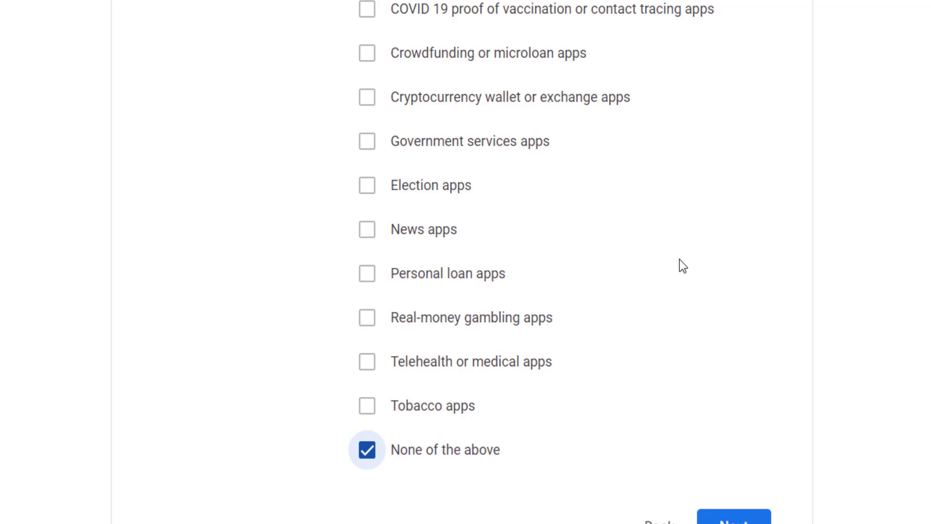
scroll(620, 262, "down", 2)
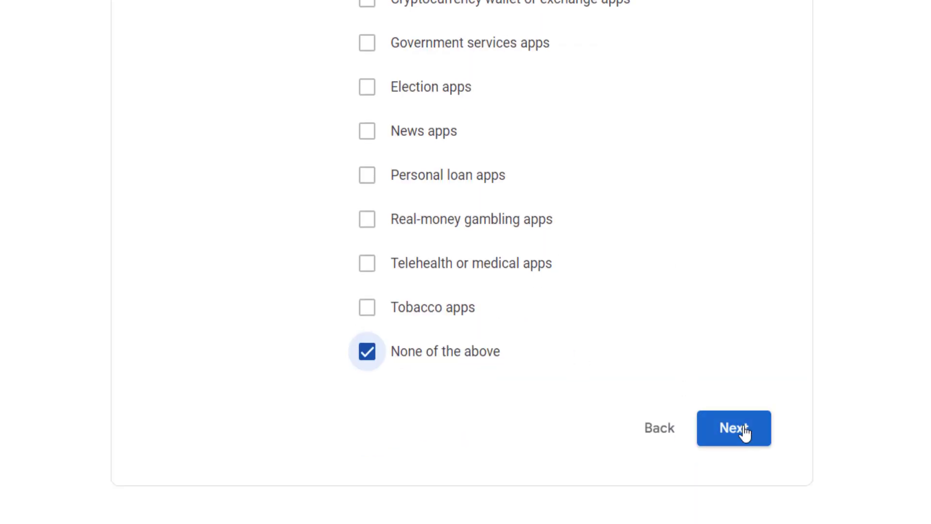
left_click(734, 427)
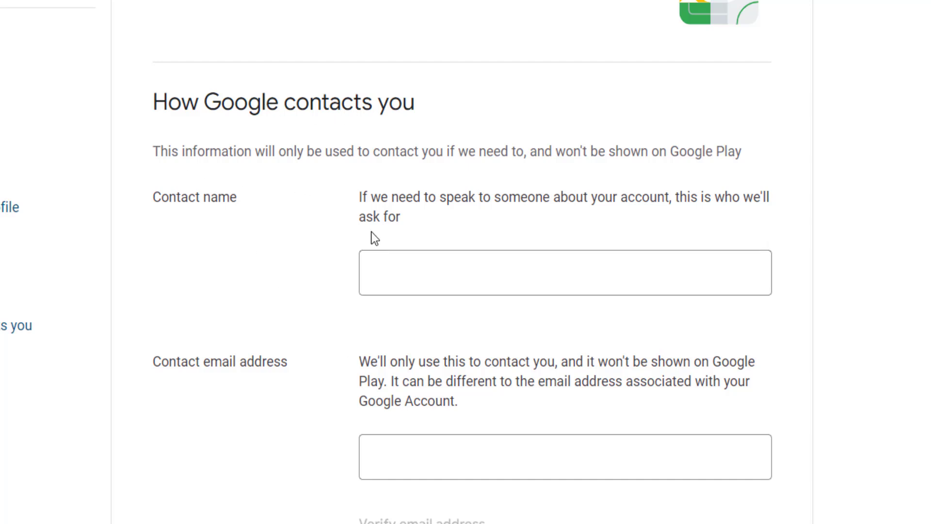
- Enter the contact's full name and fill the contact email from autofill
scroll(398, 204, "down", 2)
left_click(424, 171)
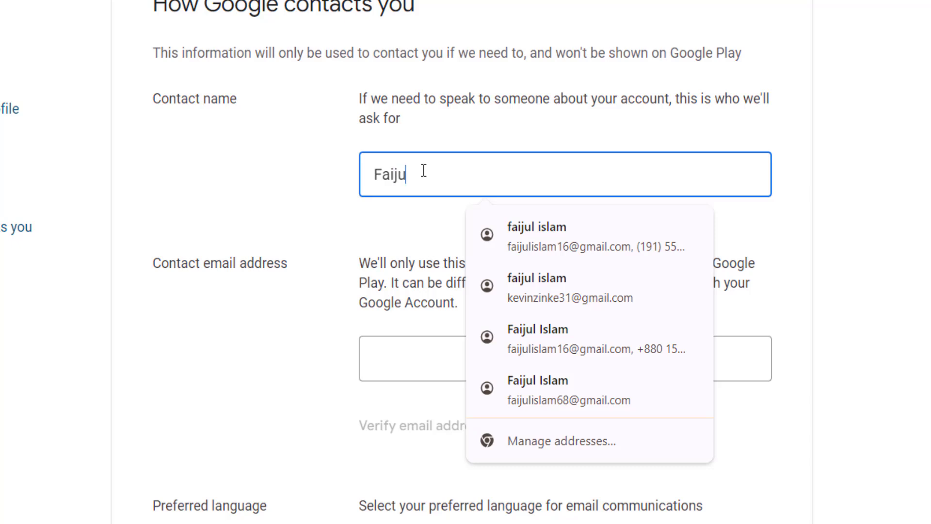
type("k")
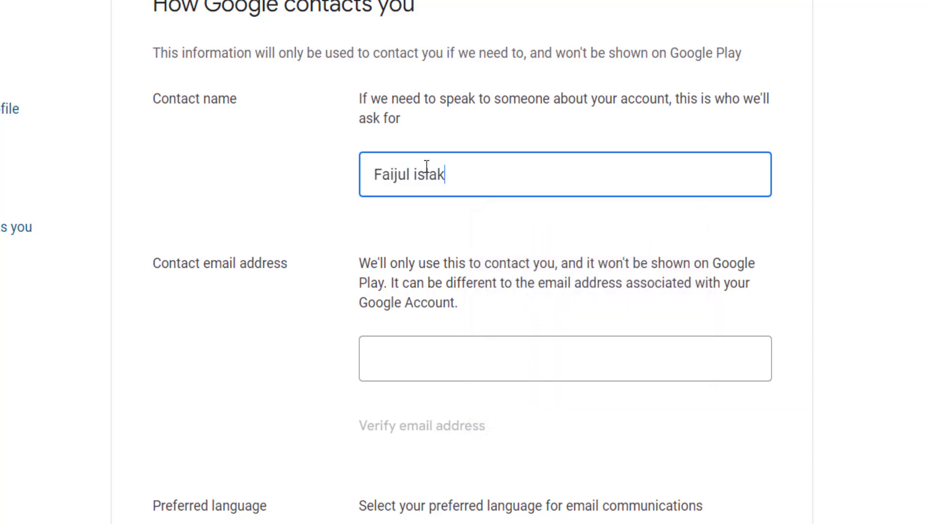
key("BackSpace")
type("m")
left_click(351, 301)
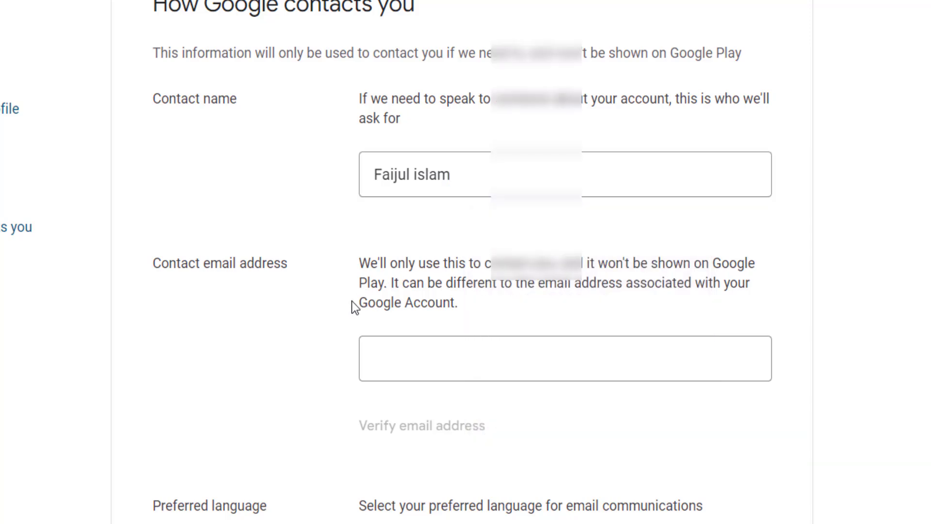
left_click(405, 358)
key("Down")
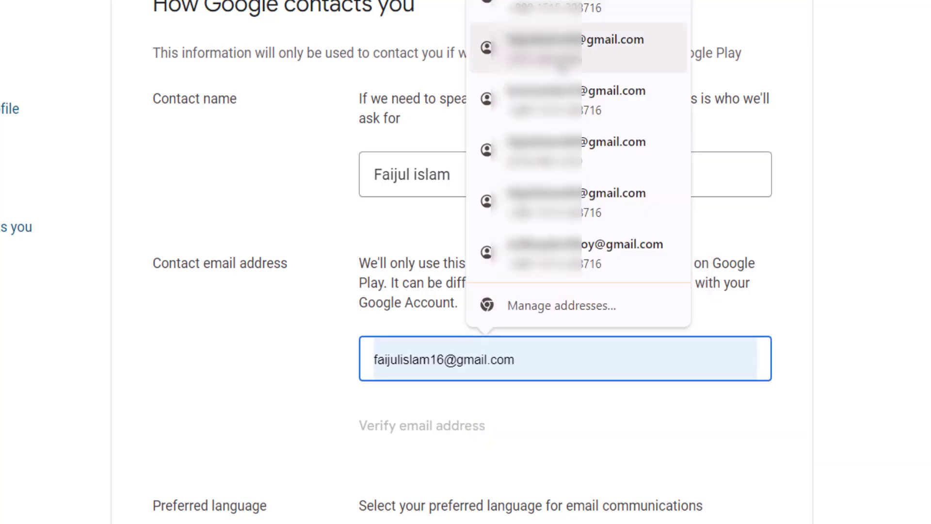
key("Return")
scroll(281, 393, "down", 4)
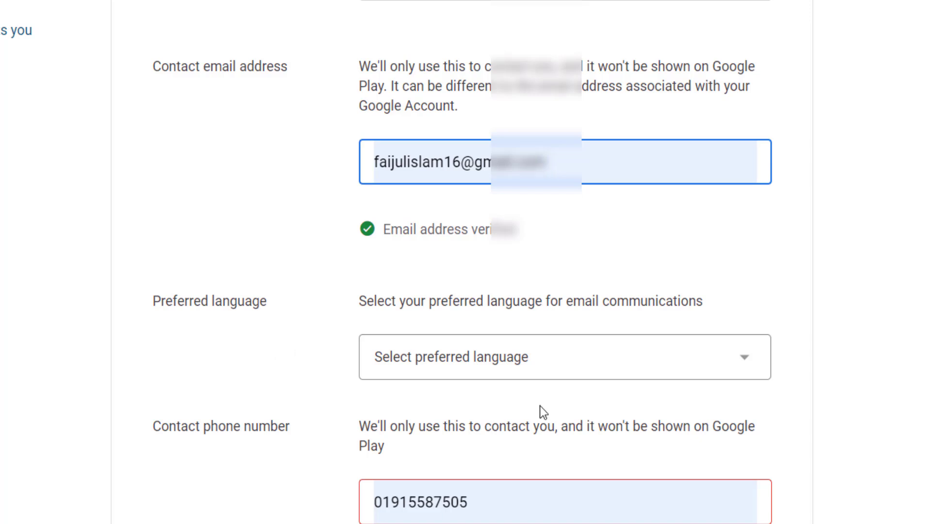
- Set the preferred language to English (United States) via an 'en' search
left_click(530, 365)
scroll(416, 167, "down", 3)
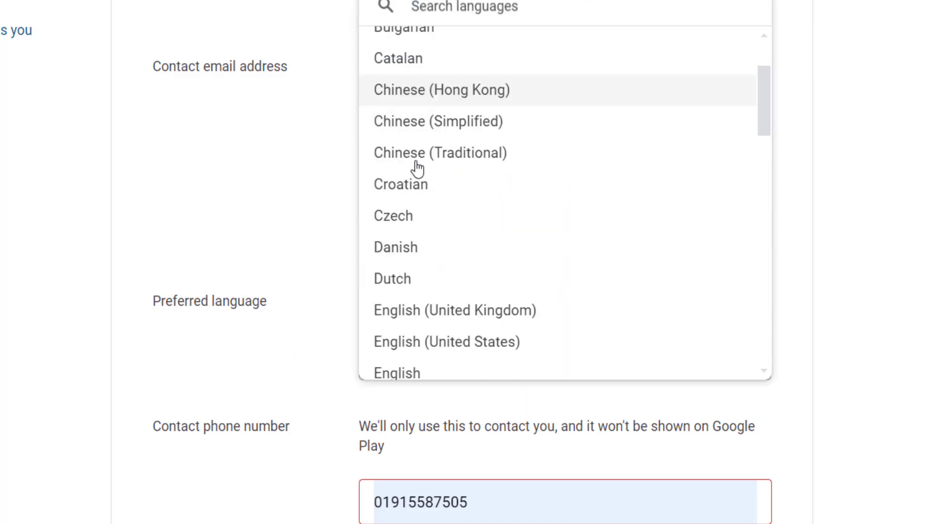
scroll(417, 167, "down", 2)
type("e")
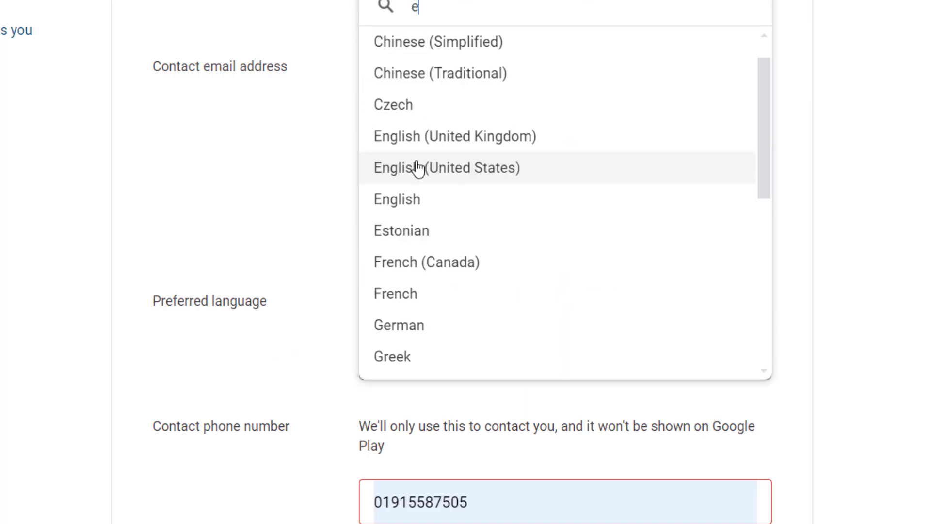
type("e")
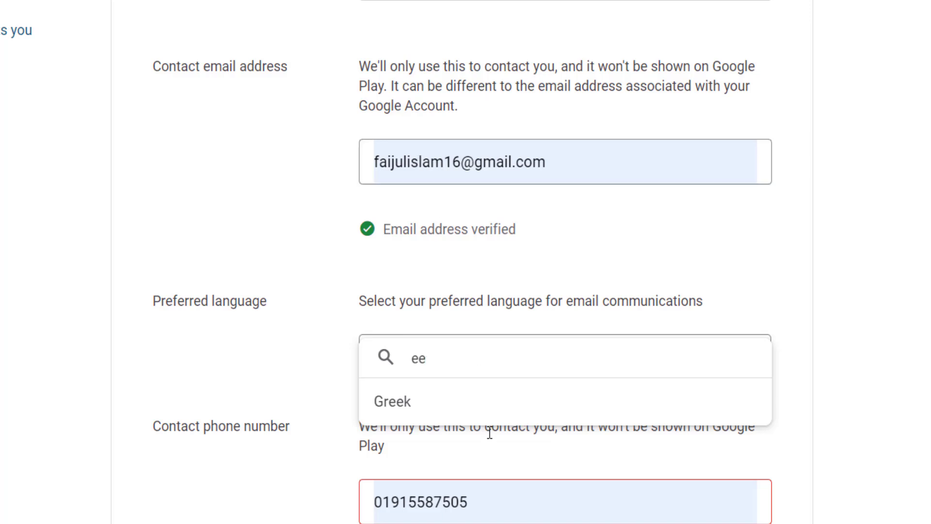
key("BackSpace")
type("n")
key("Down")
key("Return")
scroll(659, 301, "down", 4)
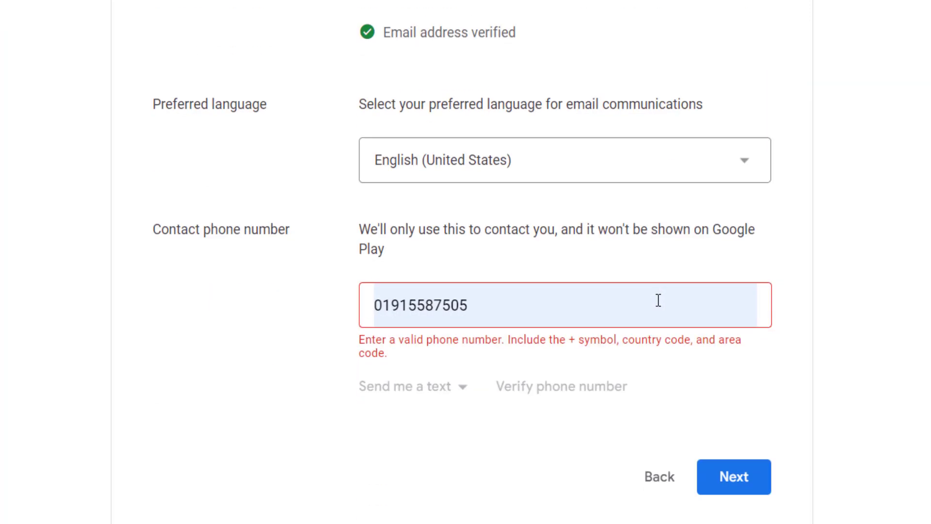
- Prefix the phone number with +88 and verify it with the SMS code
left_click(478, 323)
left_click(382, 311)
type("+88")
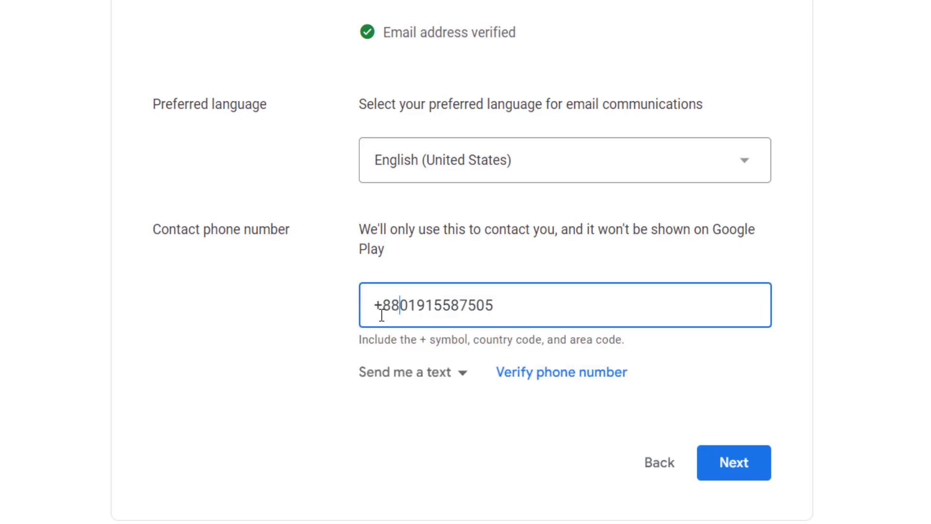
left_click(541, 375)
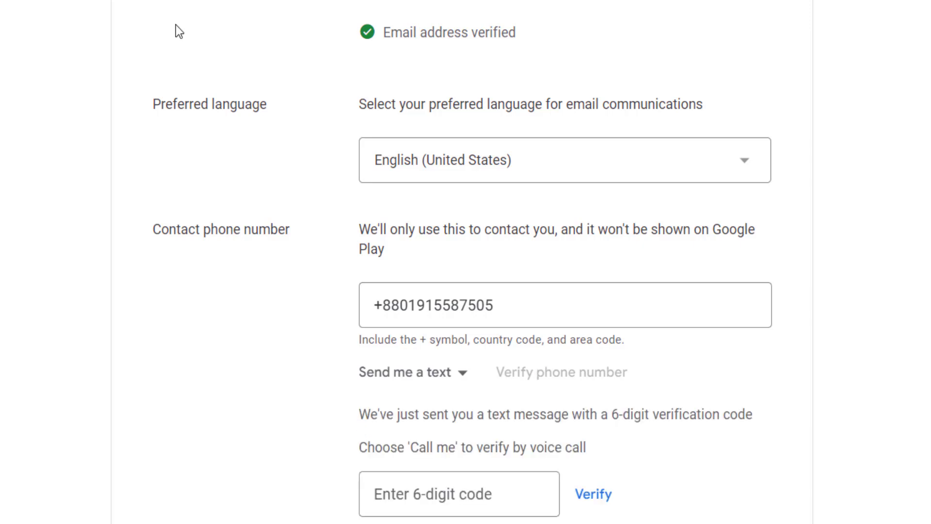
left_click(415, 501)
scroll(407, 388, "down", 5)
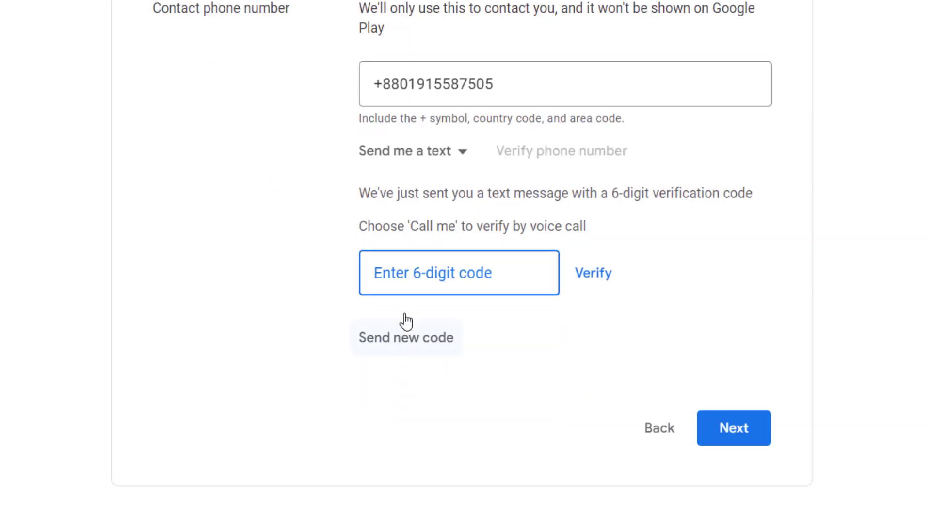
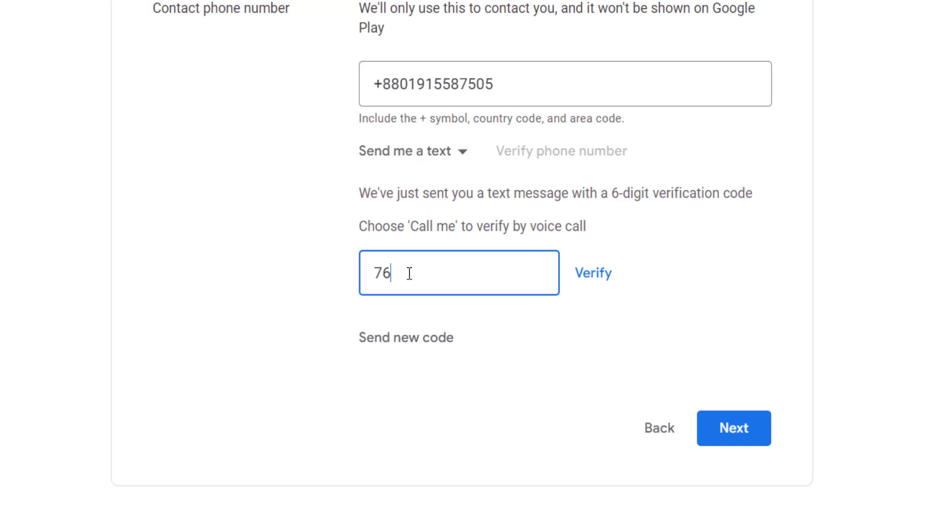
left_click(603, 286)
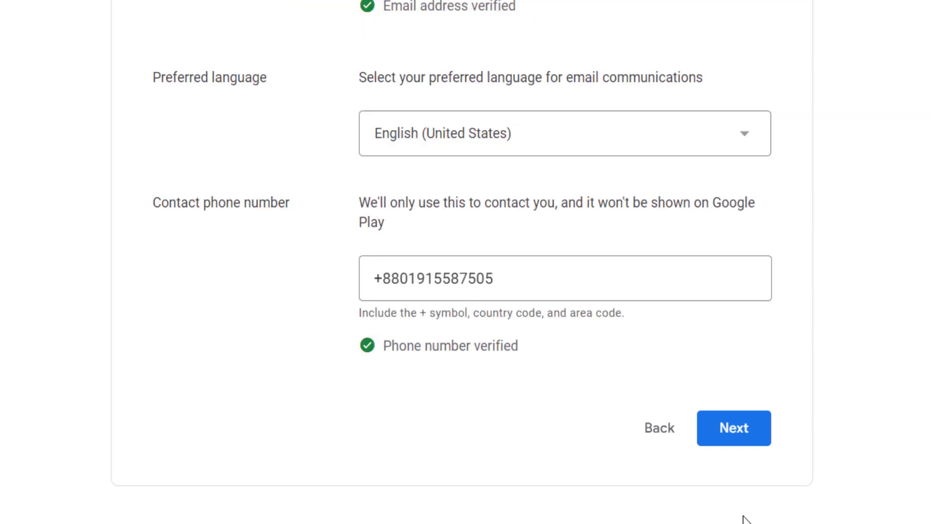
- Accept the Developer Distribution Agreement and Play Console Terms of Service, then create the account
left_click(733, 429)
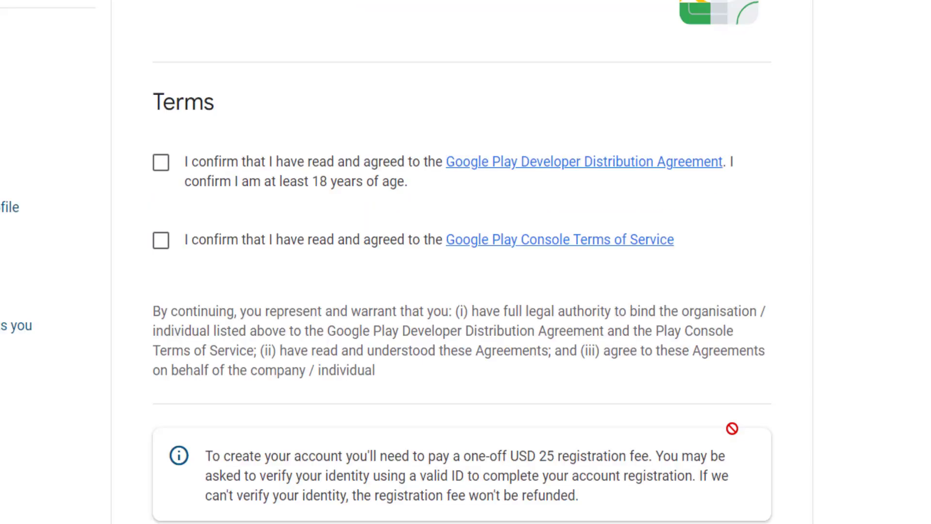
left_click(164, 166)
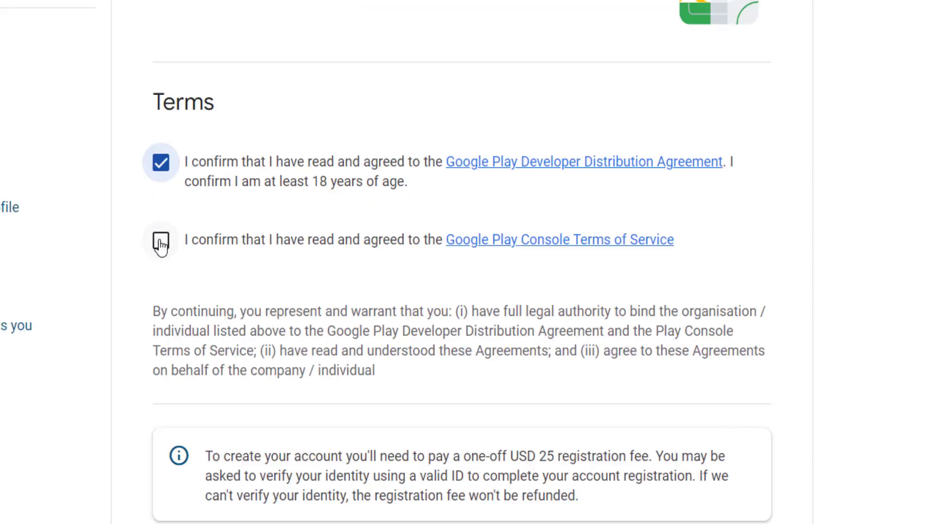
left_click(162, 241)
scroll(100, 222, "down", 3)
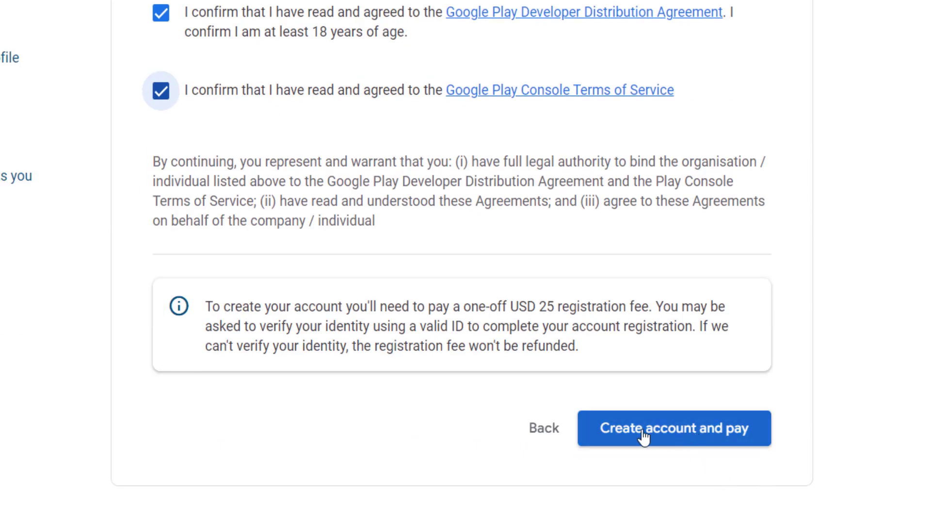
left_click(687, 432)
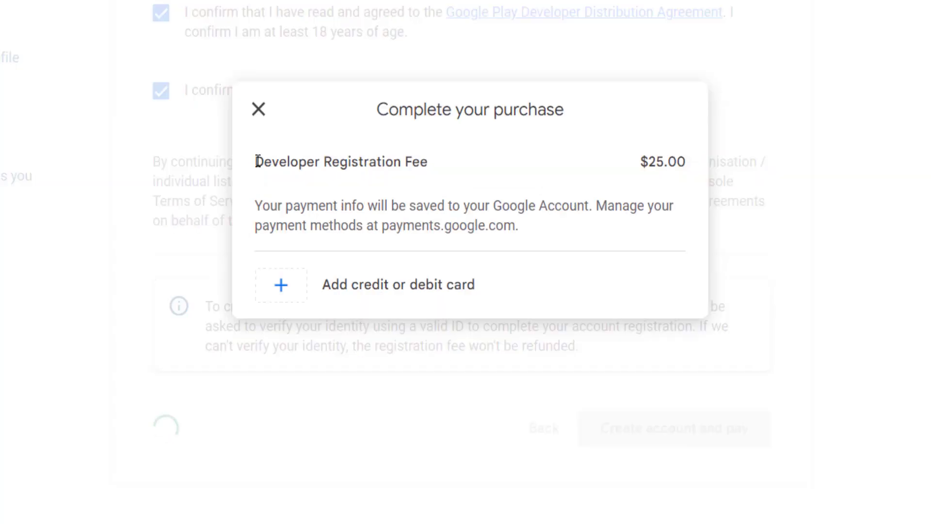
- Review the $25.00 Developer Registration Fee in the Complete your purchase dialog
left_click_drag(257, 161, 453, 164)
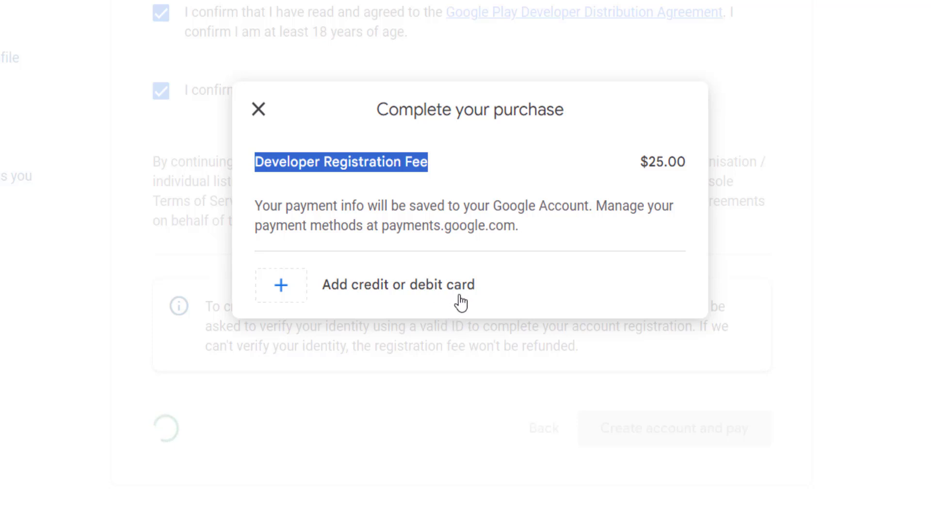
left_click(362, 227)
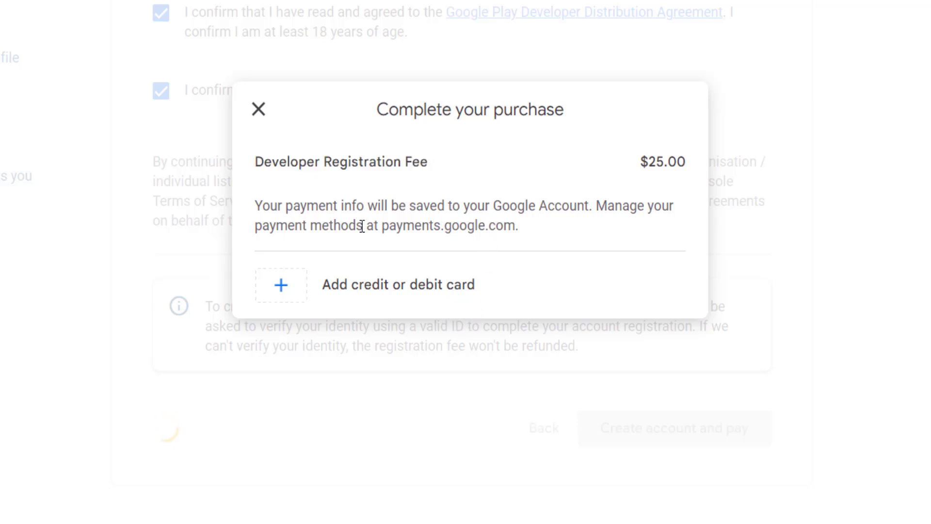